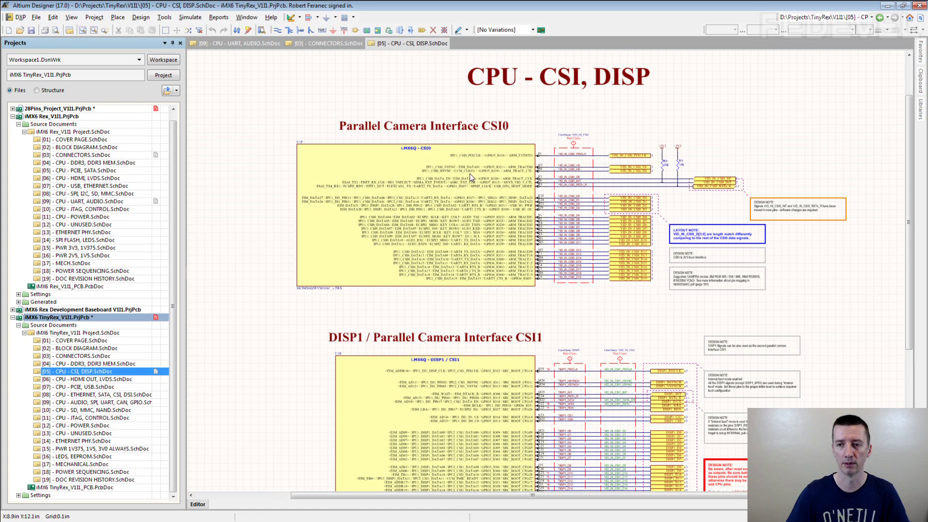
Examine the pin functions and net names of the i.MX6Q - CSI0 symbol on the CPU - CSI, DISP sheet.
{"action": "scroll", "coordinate": [470, 176], "scroll_direction": "up", "scroll_amount": 2, "text": "ctrl"}
{"action": "scroll", "coordinate": [471, 179], "scroll_direction": "up", "scroll_amount": 1, "text": "ctrl"}
{"action": "scroll", "coordinate": [534, 303], "scroll_direction": "up", "scroll_amount": 2, "text": "ctrl"}
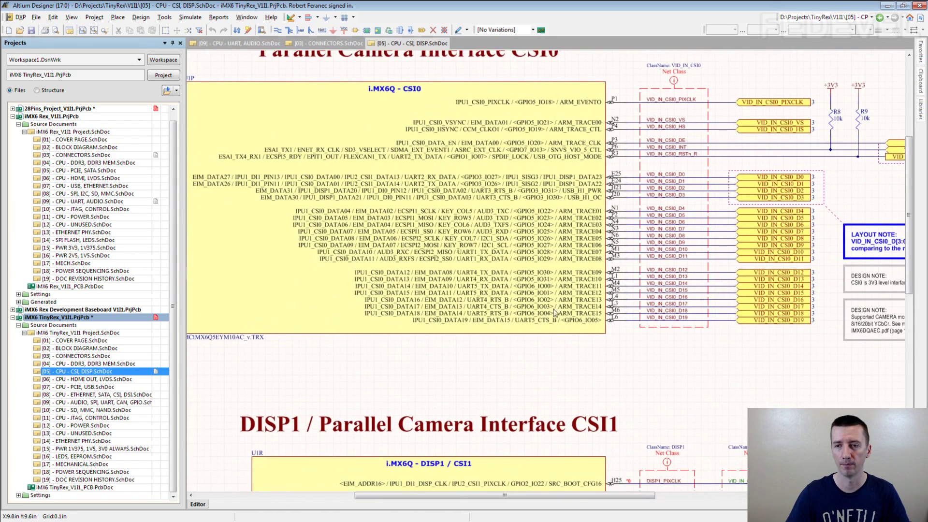
{"action": "right_click_drag", "start_coordinate": [527, 391], "coordinate": [550, 380]}
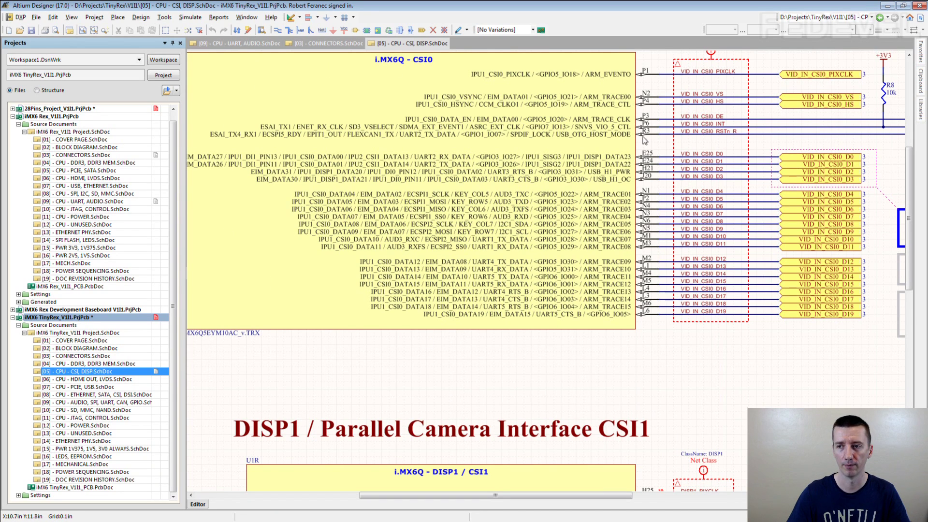
{"action": "scroll", "coordinate": [608, 156], "scroll_direction": "up", "scroll_amount": 3, "text": "ctrl"}
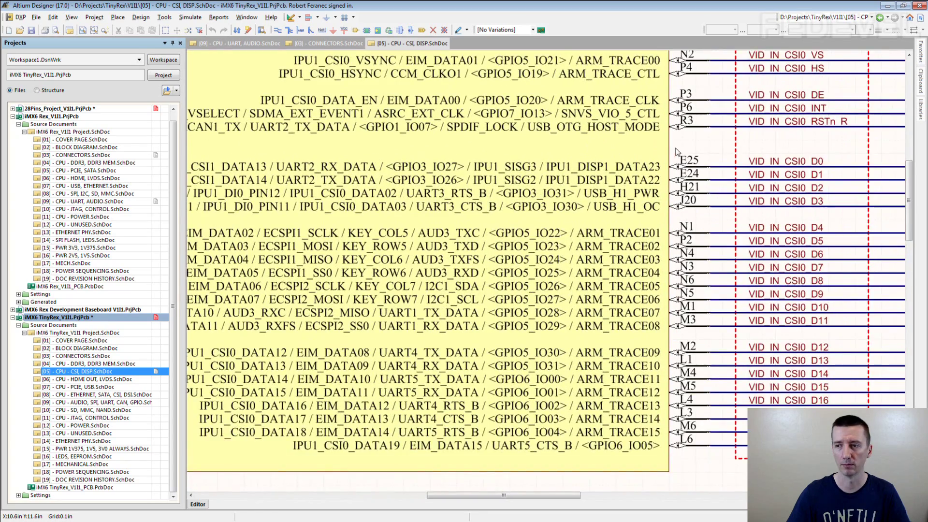
{"action": "right_click_drag", "start_coordinate": [725, 136], "coordinate": [773, 119]}
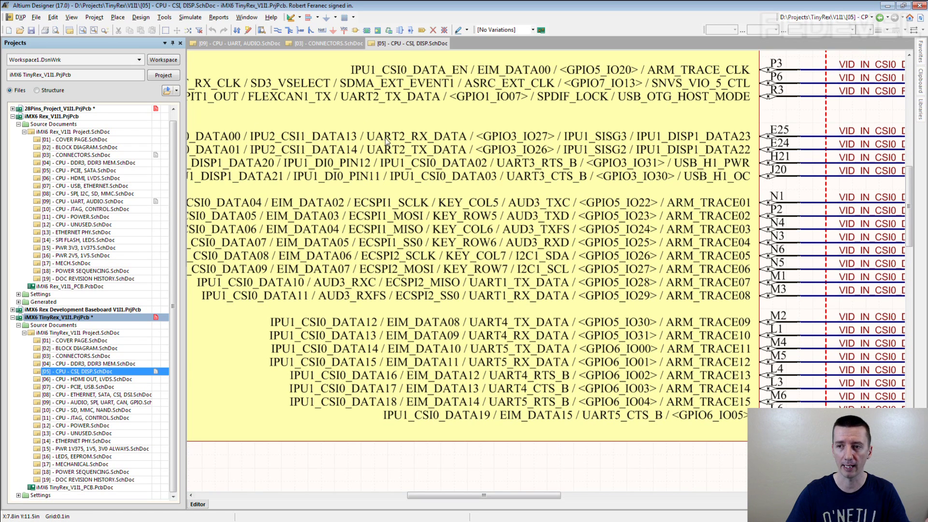
{"action": "scroll", "coordinate": [600, 170], "scroll_direction": "down", "scroll_amount": 2, "text": "ctrl"}
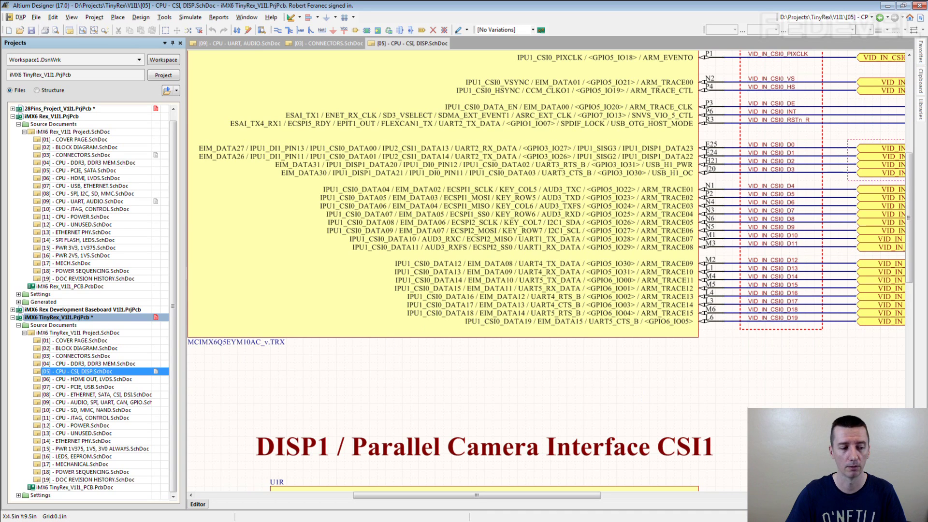
Switch to SPF-27516_C3.pdf in Adobe Reader and examine the i.MX6Q - DISP; CSI symbol on page 3.
{"action": "key", "text": "alt+Tab"}
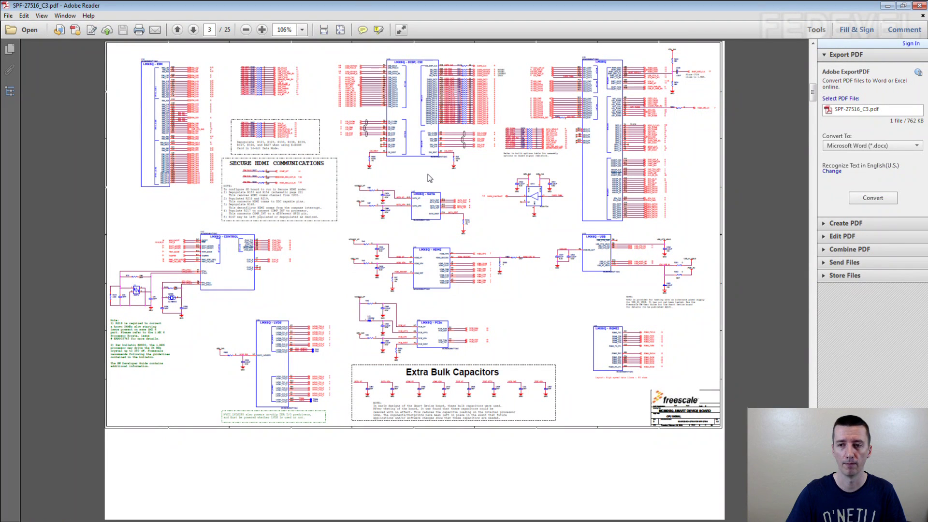
{"action": "scroll", "coordinate": [394, 68], "scroll_direction": "up", "scroll_amount": 5, "text": "ctrl"}
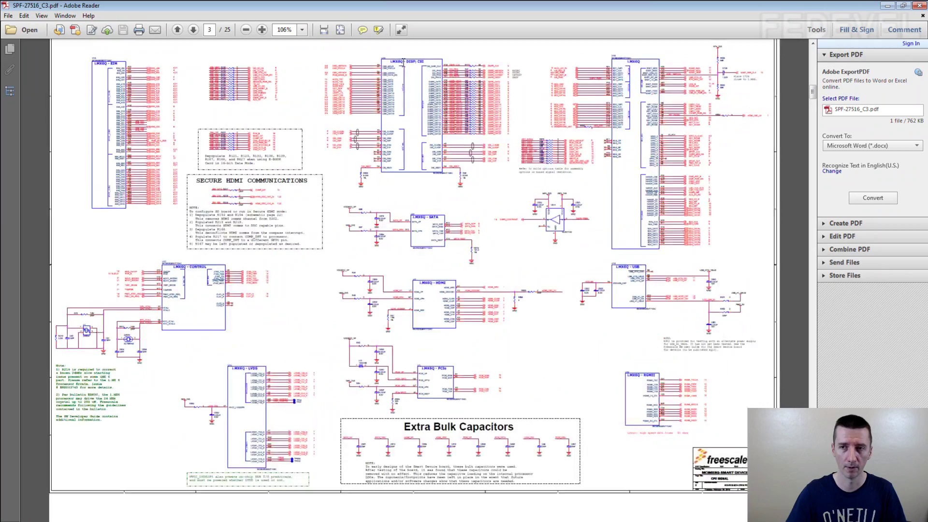
{"action": "scroll", "coordinate": [392, 89], "scroll_direction": "up", "scroll_amount": 5, "text": "ctrl"}
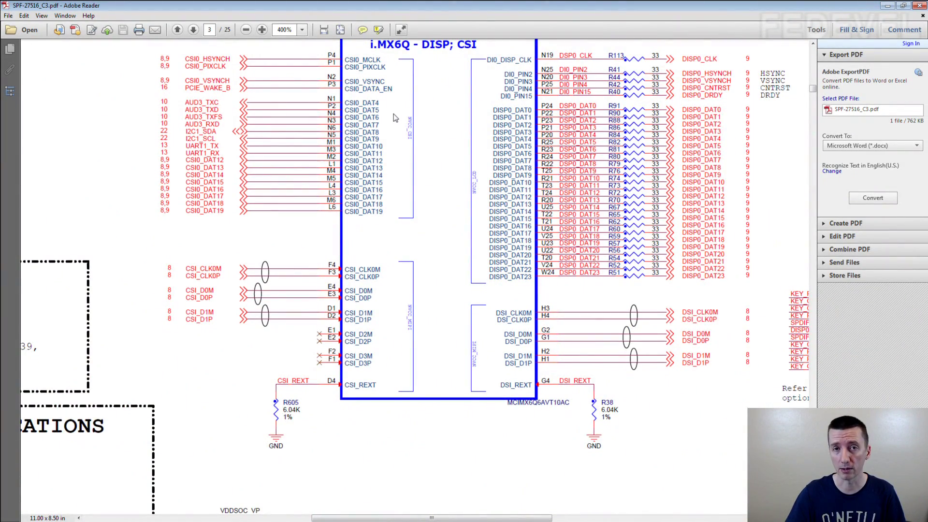
{"action": "scroll", "coordinate": [392, 115], "scroll_direction": "up", "scroll_amount": 1}
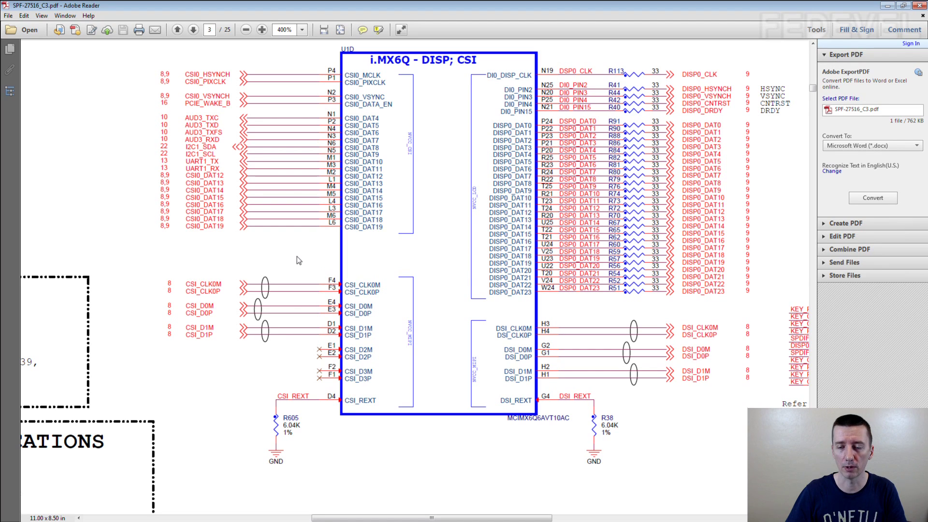
{"action": "scroll", "coordinate": [762, 165], "scroll_direction": "up", "scroll_amount": 1}
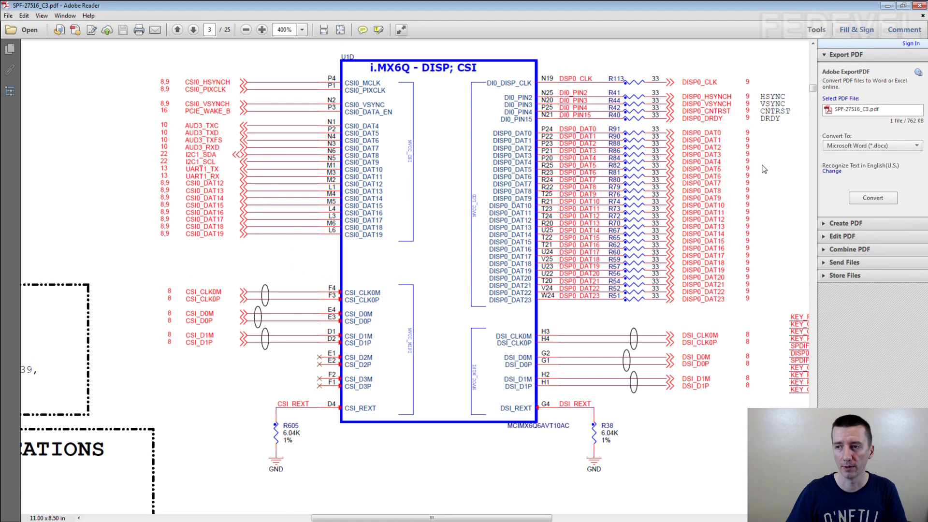
{"action": "scroll", "coordinate": [766, 220], "scroll_direction": "up", "scroll_amount": 1, "text": "ctrl"}
{"action": "scroll", "coordinate": [766, 222], "scroll_direction": "up", "scroll_amount": 2}
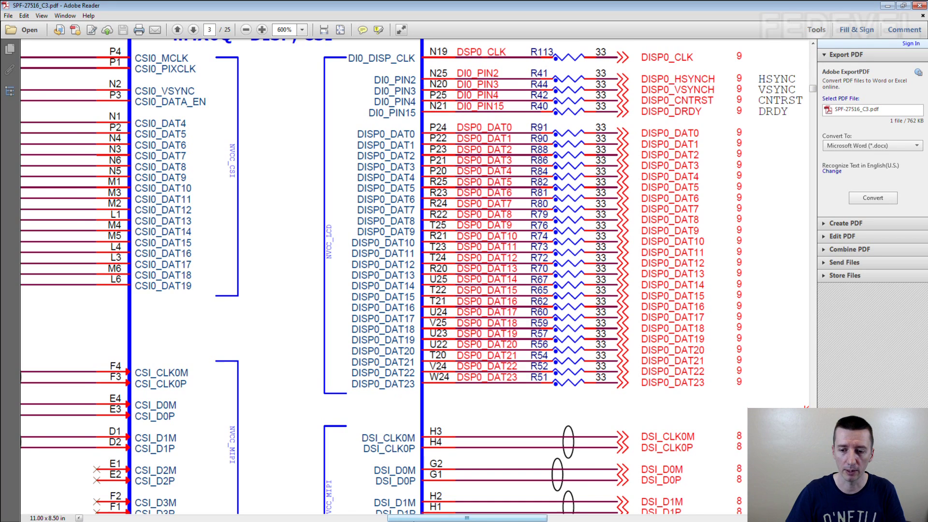
Examine the nets on the CSI0 pins of the reference symbol and highlight the I2C1_SDA net name.
{"action": "left_click_drag", "start_coordinate": [420, 517], "coordinate": [346, 518]}
{"action": "scroll", "coordinate": [370, 363], "scroll_direction": "up", "scroll_amount": 1}
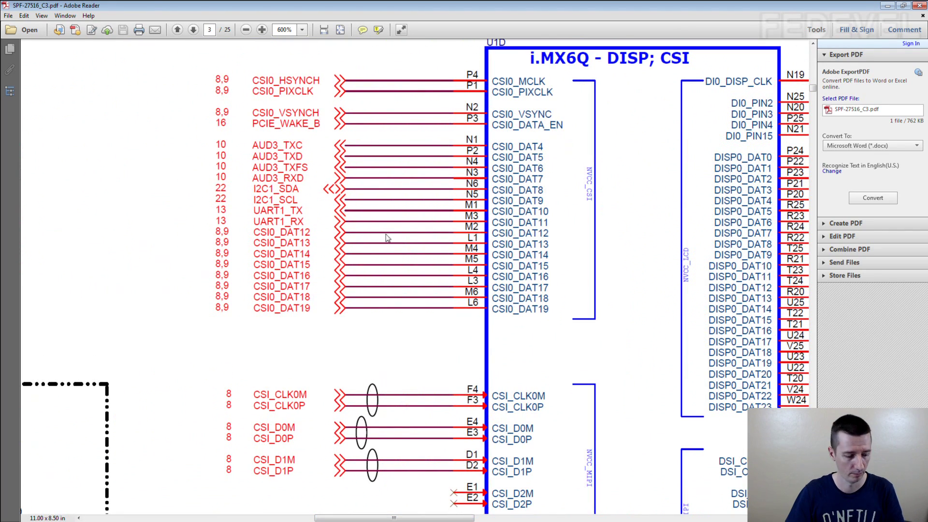
{"action": "scroll", "coordinate": [405, 130], "scroll_direction": "up", "scroll_amount": 1, "text": "ctrl"}
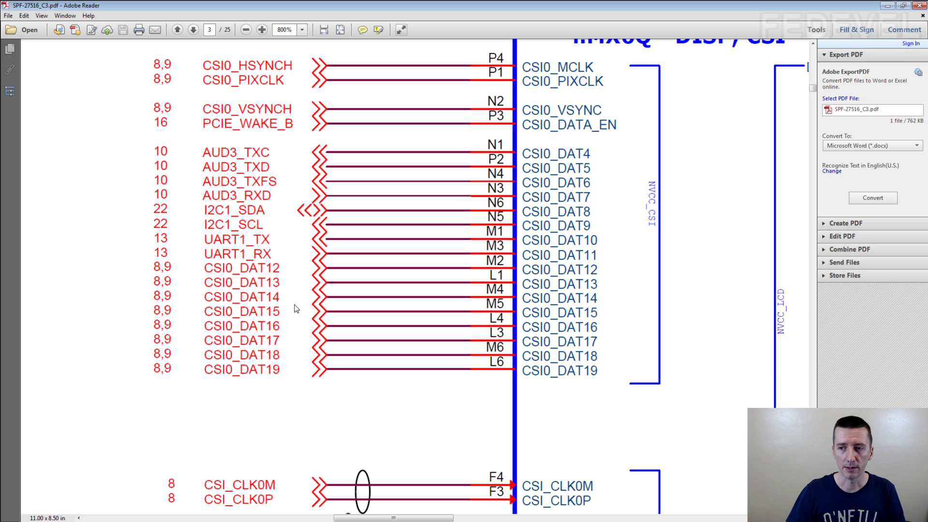
{"action": "scroll", "coordinate": [295, 305], "scroll_direction": "up", "scroll_amount": 1}
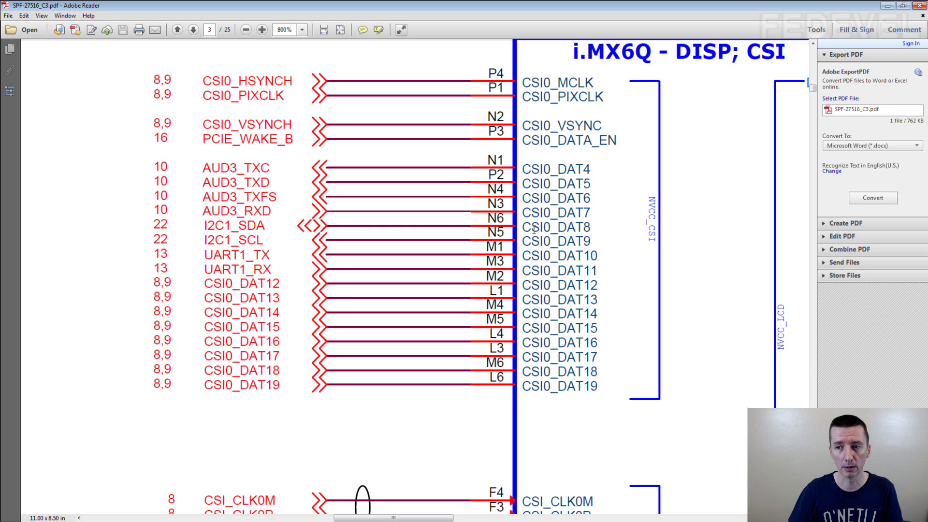
{"action": "left_click_drag", "start_coordinate": [267, 225], "coordinate": [209, 227]}
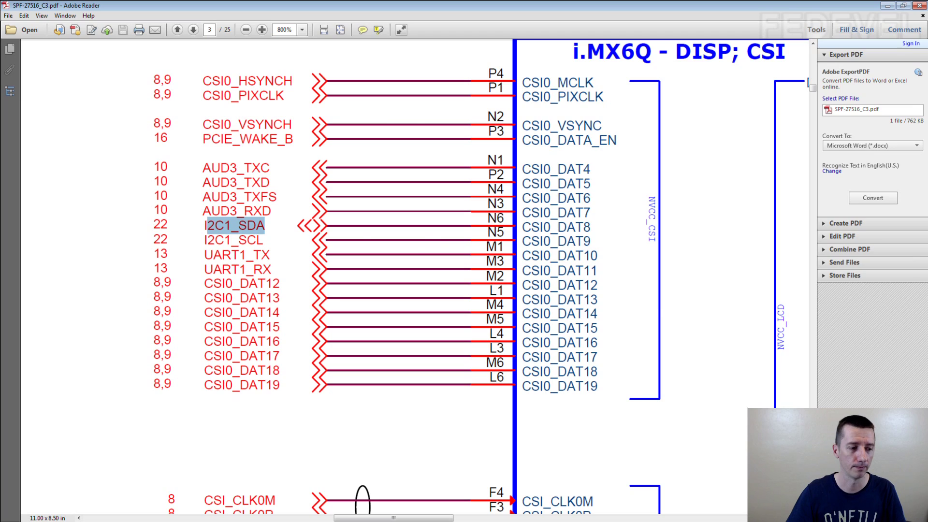
Switch back to Altium Designer and examine the AUDIO block on the iMX6 Rex sheet [09] - CPU - UART, AUDIO.
{"action": "key", "text": "alt+Tab"}
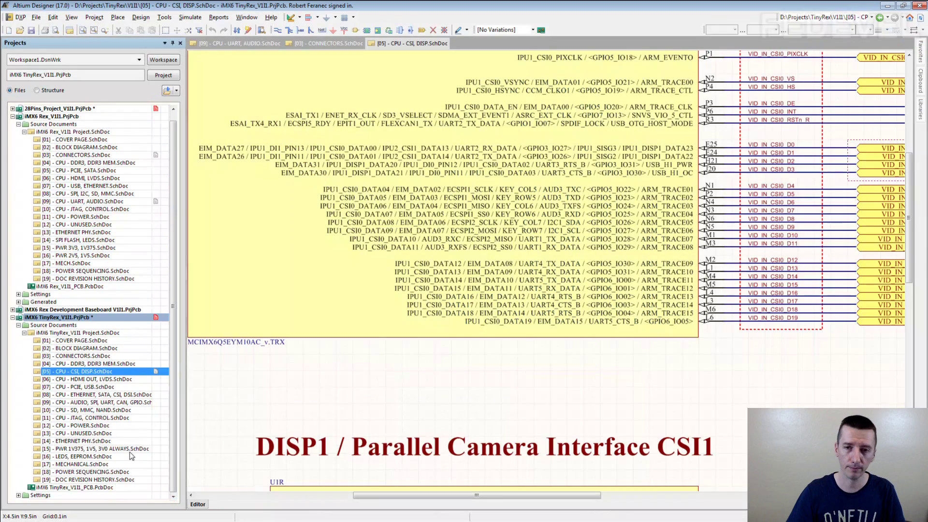
{"action": "left_click", "coordinate": [114, 201]}
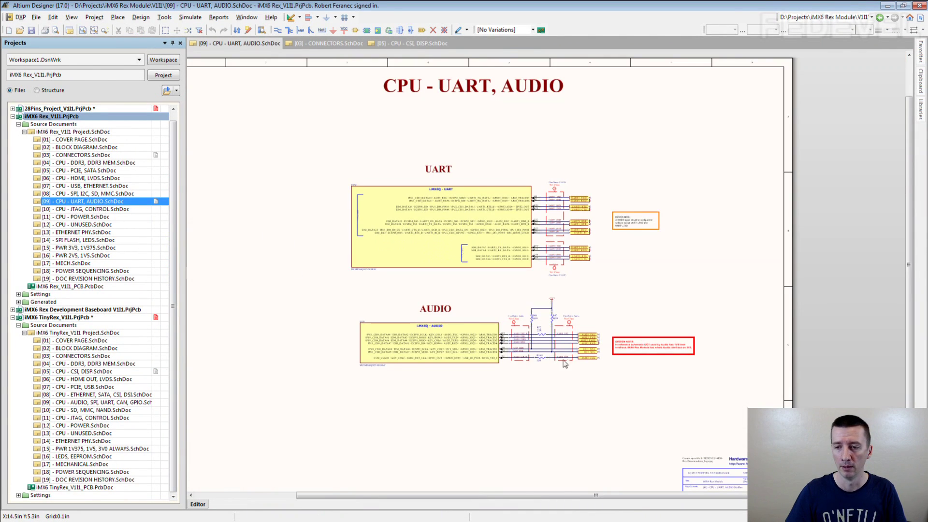
{"action": "scroll", "coordinate": [502, 425], "scroll_direction": "up", "scroll_amount": 5, "text": "ctrl"}
{"action": "right_click_drag", "start_coordinate": [522, 374], "coordinate": [578, 361]}
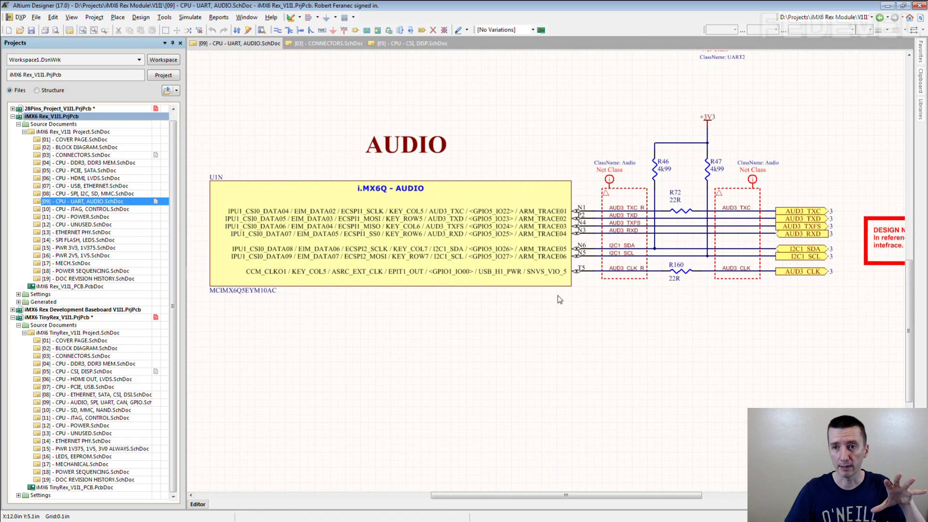
{"action": "scroll", "coordinate": [556, 309], "scroll_direction": "down", "scroll_amount": 3, "text": "ctrl"}
{"action": "scroll", "coordinate": [531, 271], "scroll_direction": "up", "scroll_amount": 5}
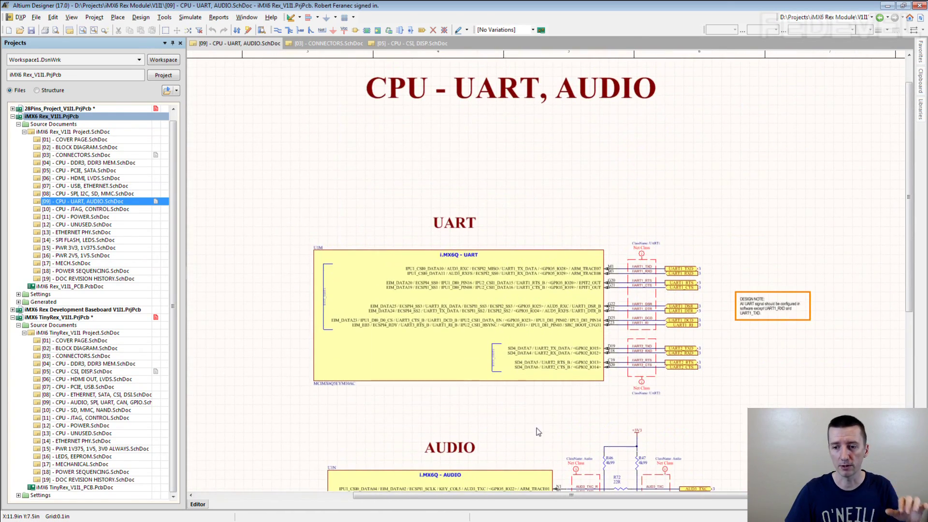
{"action": "scroll", "coordinate": [537, 432], "scroll_direction": "down", "scroll_amount": 6}
{"action": "scroll", "coordinate": [534, 377], "scroll_direction": "up", "scroll_amount": 2, "text": "ctrl"}
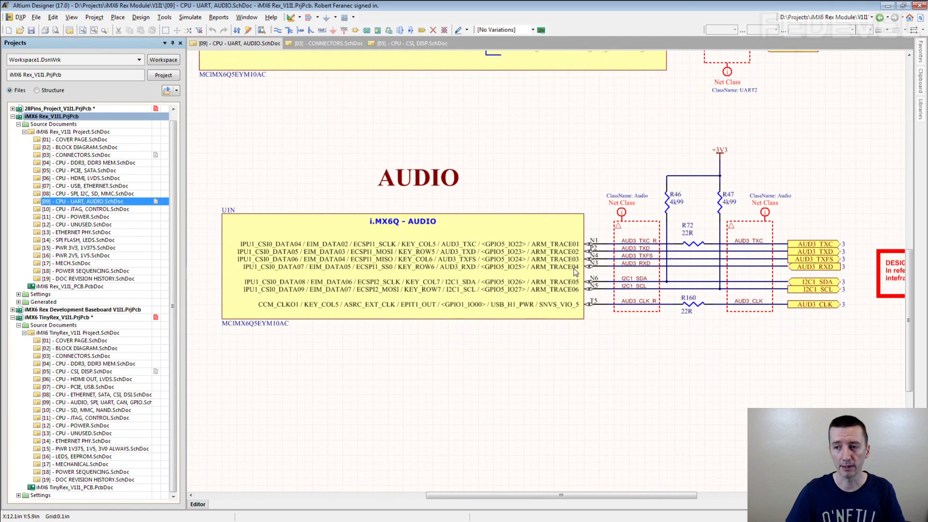
{"action": "scroll", "coordinate": [575, 272], "scroll_direction": "up", "scroll_amount": 1, "text": "ctrl"}
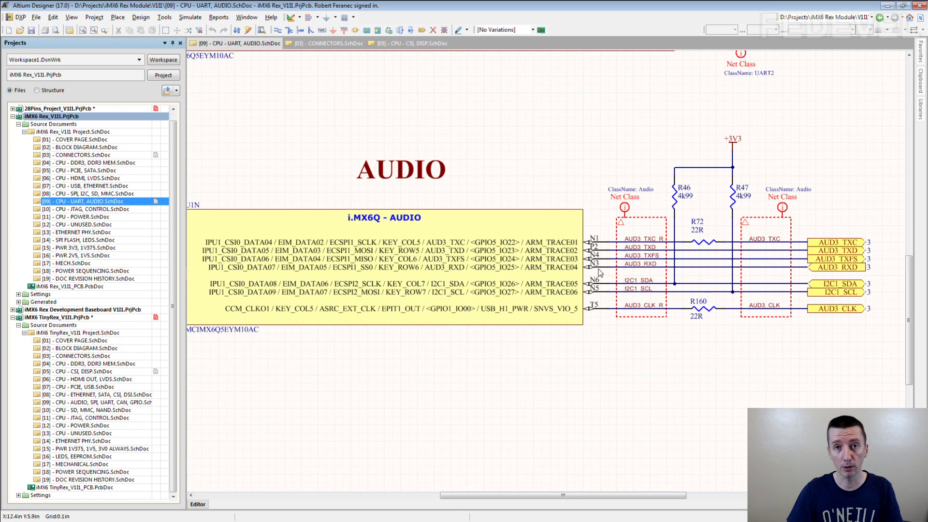
{"action": "mouse_move", "coordinate": [599, 272]}
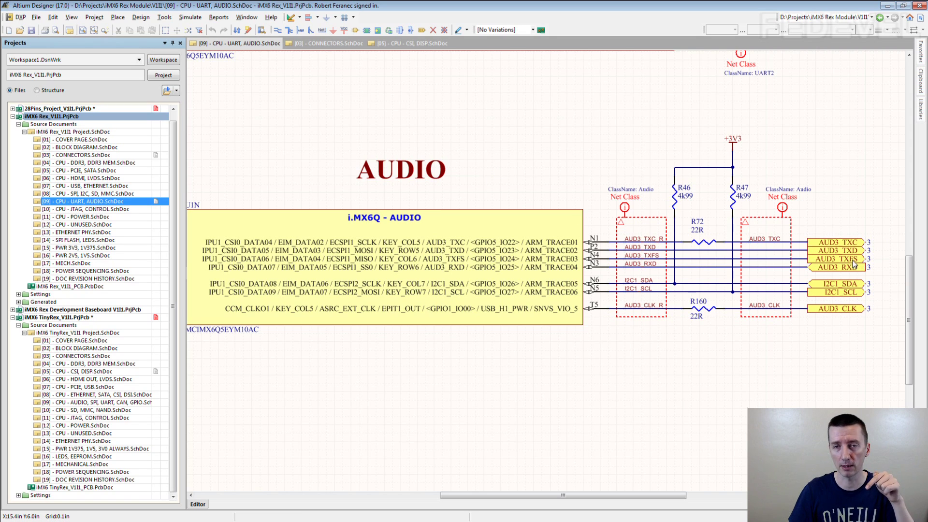
View the iMX6 Rex [03] - CONNECTORS sheet, and return to the AUDIO symbol's pin functions on sheet [09].
{"action": "left_click", "coordinate": [111, 156]}
{"action": "scroll", "coordinate": [464, 254], "scroll_direction": "up", "scroll_amount": 2, "text": "ctrl"}
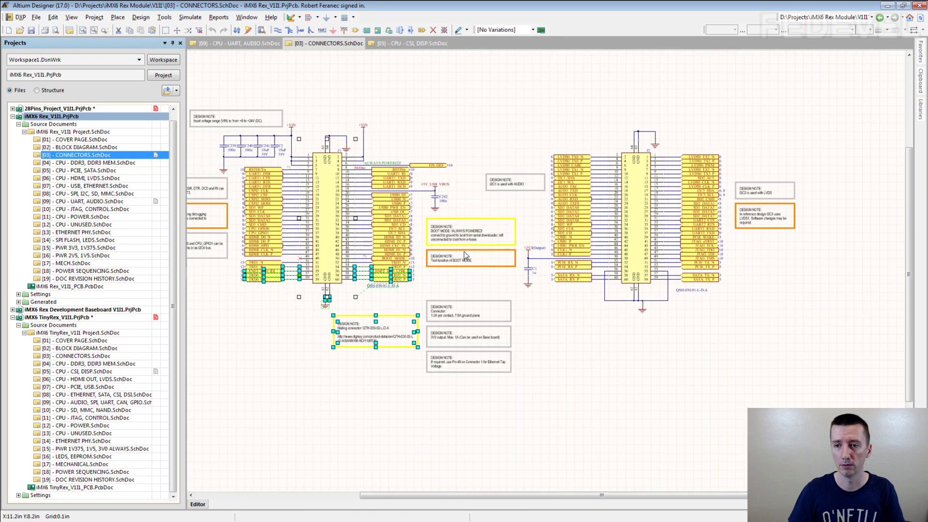
{"action": "left_click", "coordinate": [89, 201]}
{"action": "scroll", "coordinate": [632, 291], "scroll_direction": "up", "scroll_amount": 1, "text": "ctrl"}
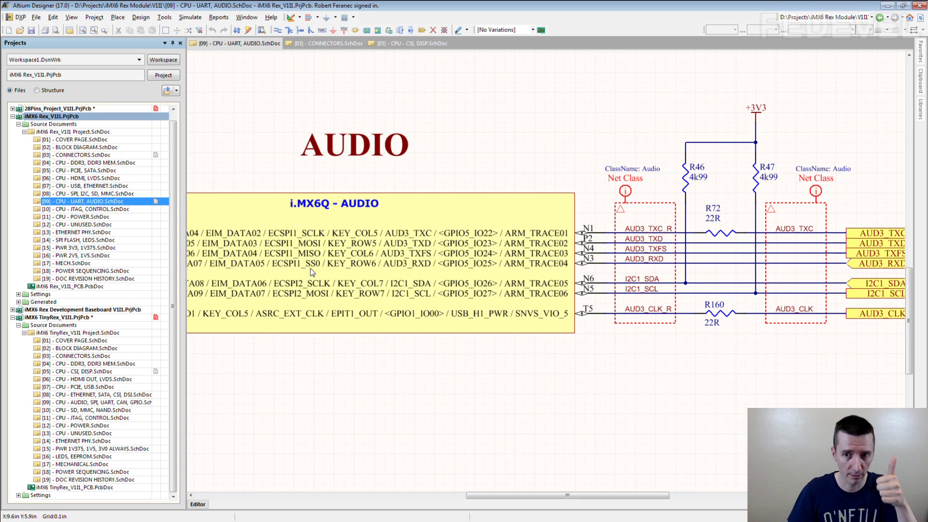
{"action": "right_click_drag", "start_coordinate": [359, 414], "coordinate": [460, 353]}
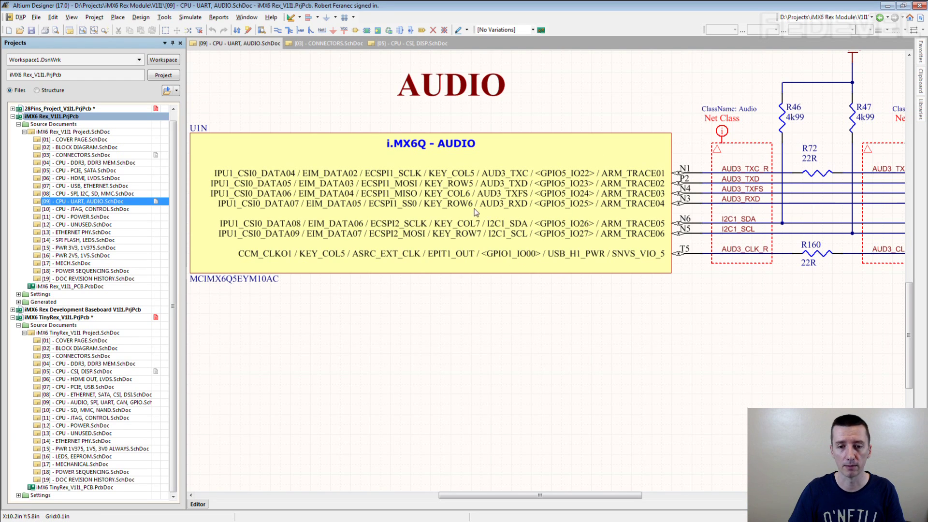
Open the iMX6 TinyRex sheet [05] - CPU - CSI, DISP and examine the i.MX6Q - DISP1 / CSI1 symbol.
{"action": "double_click", "coordinate": [77, 371]}
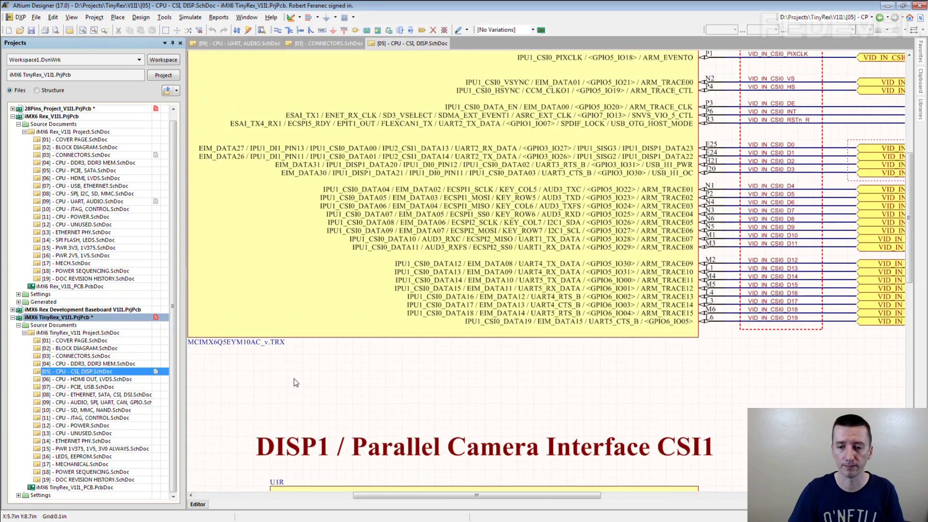
{"action": "scroll", "coordinate": [294, 379], "scroll_direction": "down", "scroll_amount": 2, "text": "ctrl"}
{"action": "right_click_drag", "start_coordinate": [355, 361], "coordinate": [339, 125]}
{"action": "scroll", "coordinate": [350, 166], "scroll_direction": "up", "scroll_amount": 2, "text": "ctrl"}
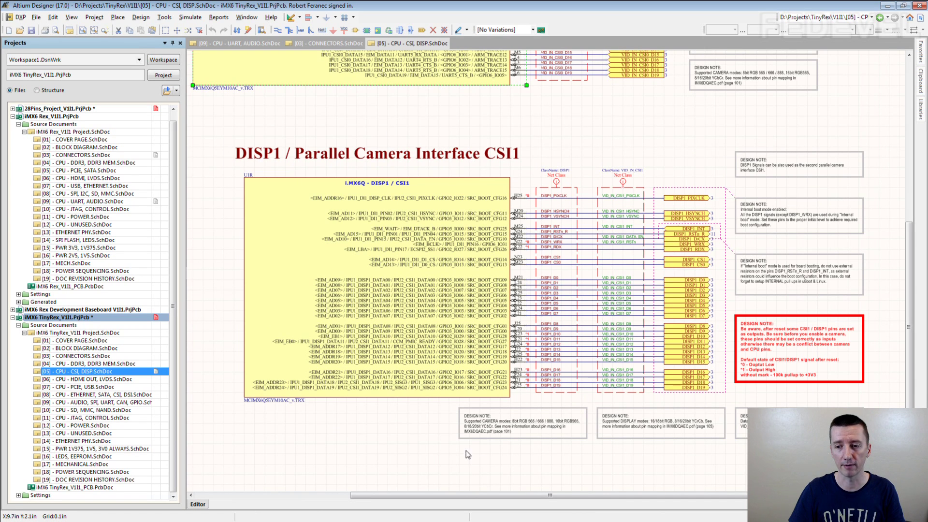
{"action": "scroll", "coordinate": [507, 351], "scroll_direction": "up", "scroll_amount": 2, "text": "ctrl"}
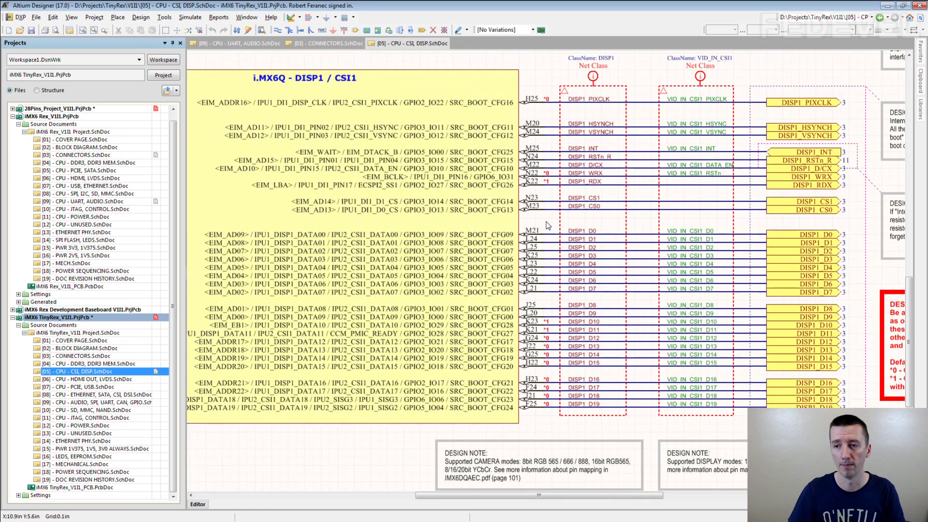
{"action": "right_click_drag", "start_coordinate": [549, 226], "coordinate": [576, 209]}
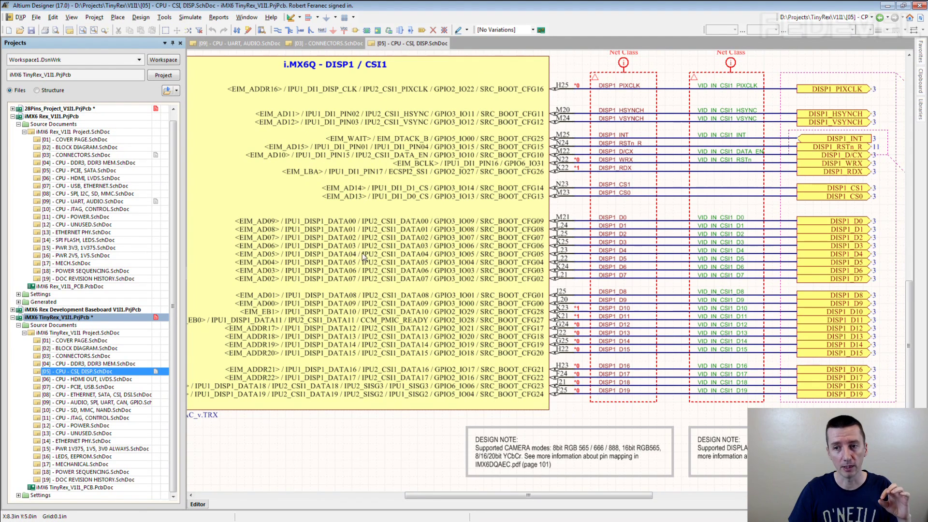
Compare the DISP1 / Parallel Camera Interface CSI1 block with the Parallel Camera Interface CSI0 block on the same sheet.
{"action": "scroll", "coordinate": [454, 265], "scroll_direction": "down", "scroll_amount": 2, "text": "ctrl"}
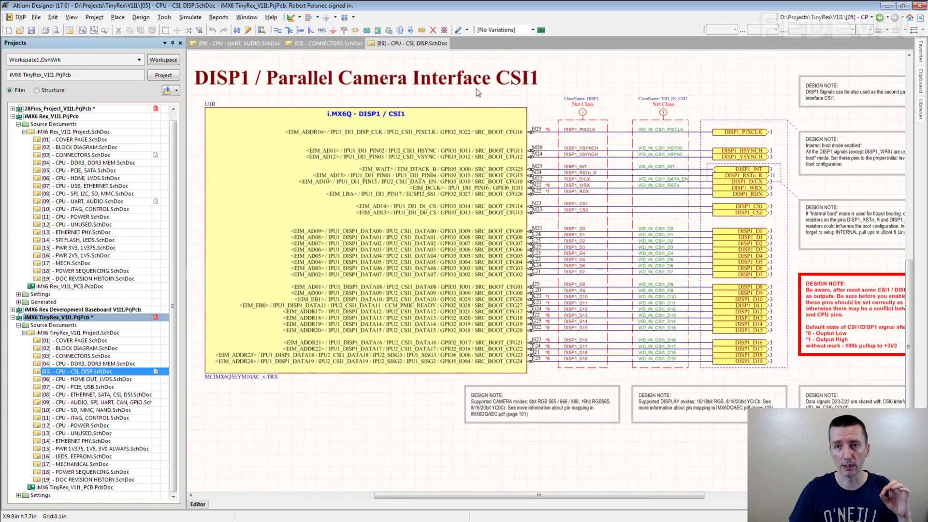
{"action": "scroll", "coordinate": [477, 91], "scroll_direction": "up", "scroll_amount": 2}
{"action": "scroll", "coordinate": [320, 120], "scroll_direction": "up", "scroll_amount": 7}
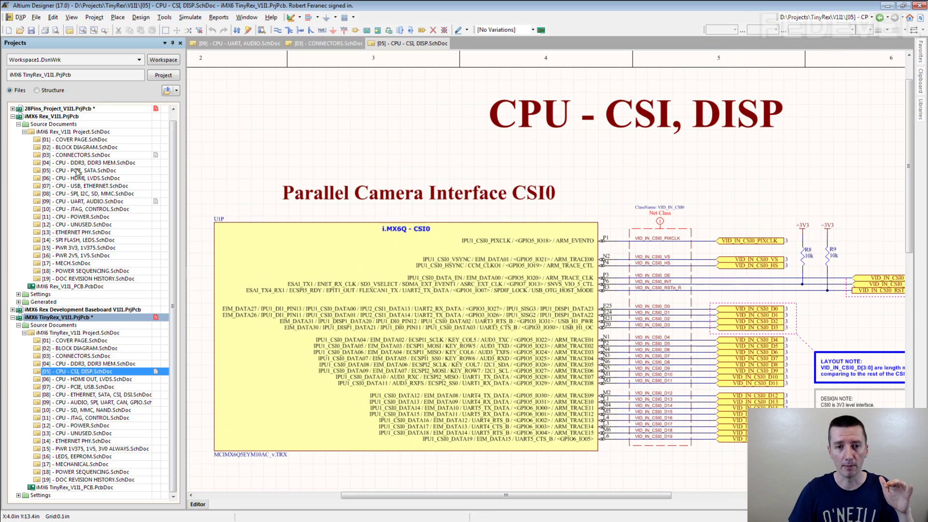
{"action": "scroll", "coordinate": [402, 476], "scroll_direction": "down", "scroll_amount": 7}
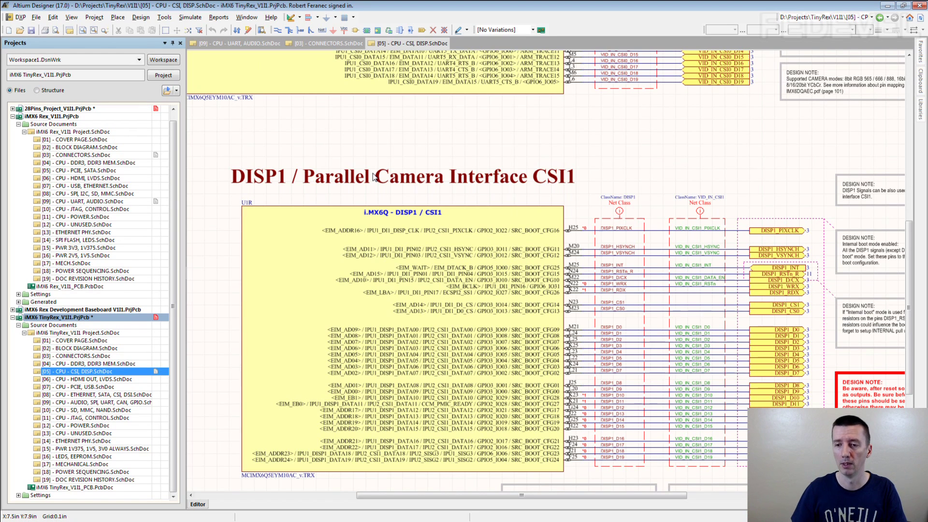
Examine the DISP1 and VID_IN_CSI1 net names and net classes assigned to the shared DISP1 / CSI1 pins.
{"action": "scroll", "coordinate": [465, 420], "scroll_direction": "up", "scroll_amount": 1, "text": "ctrl"}
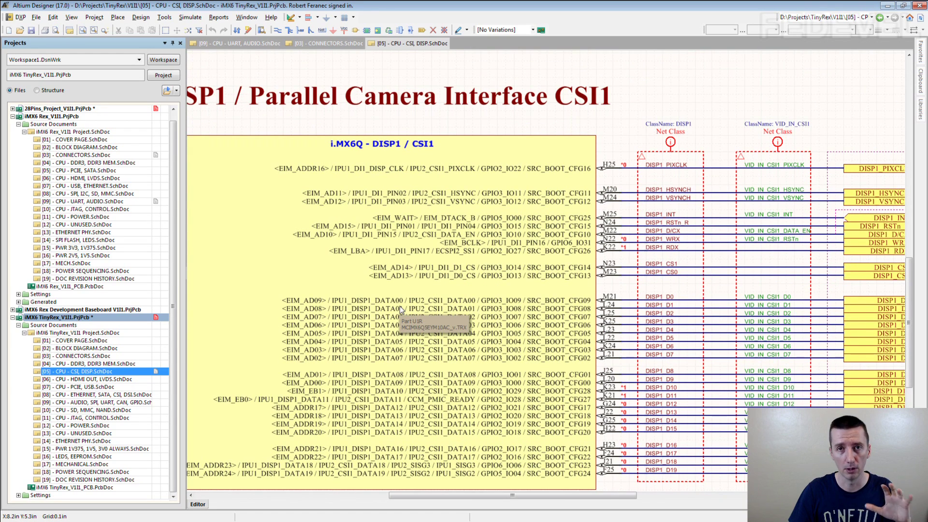
{"action": "right_click_drag", "start_coordinate": [608, 293], "coordinate": [605, 233]}
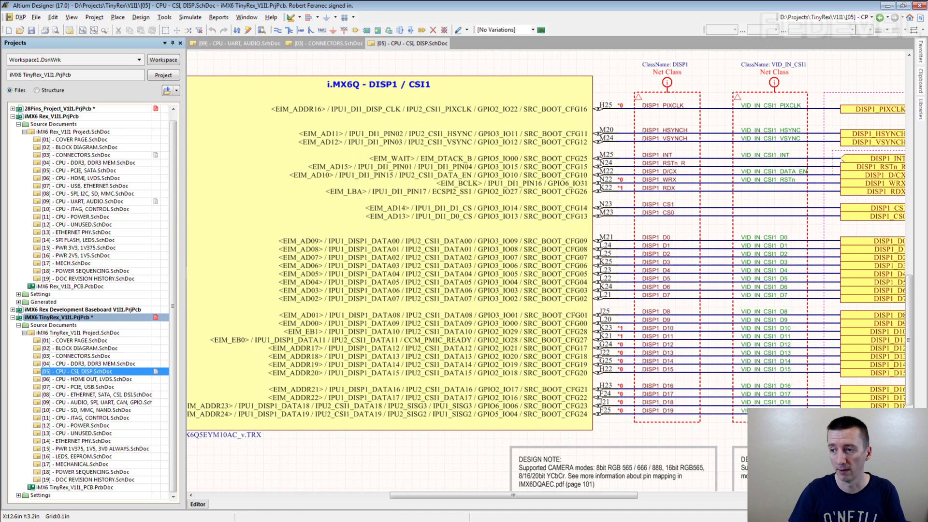
{"action": "scroll", "coordinate": [548, 124], "scroll_direction": "up", "scroll_amount": 1, "text": "ctrl"}
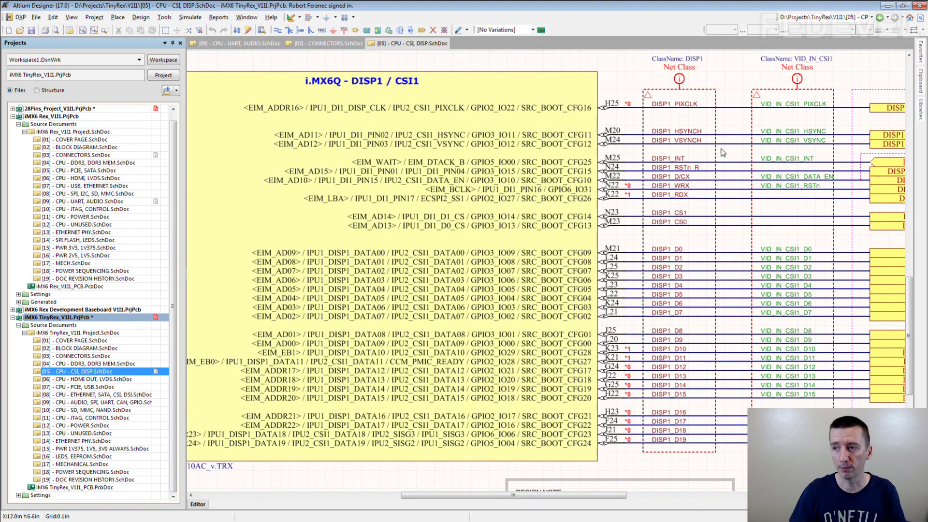
{"action": "right_click_drag", "start_coordinate": [721, 157], "coordinate": [709, 154]}
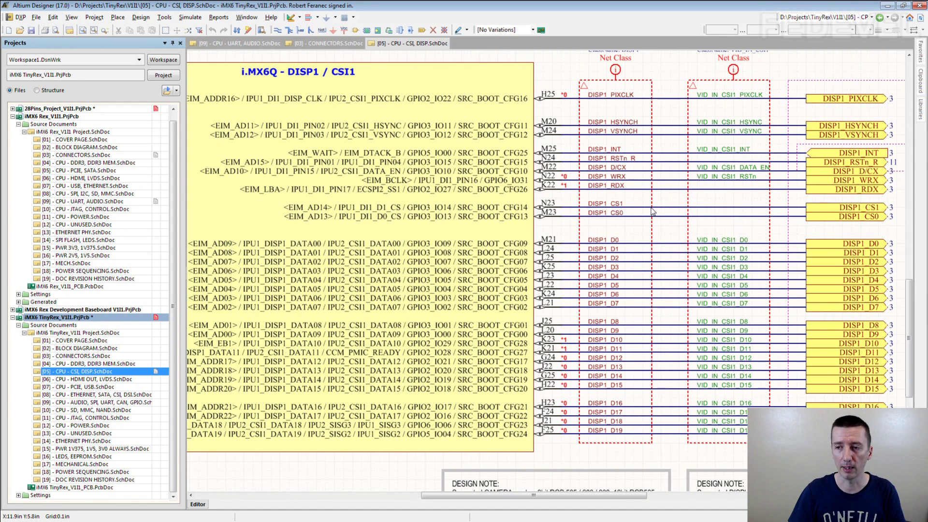
{"action": "scroll", "coordinate": [652, 212], "scroll_direction": "down", "scroll_amount": 2, "text": "ctrl"}
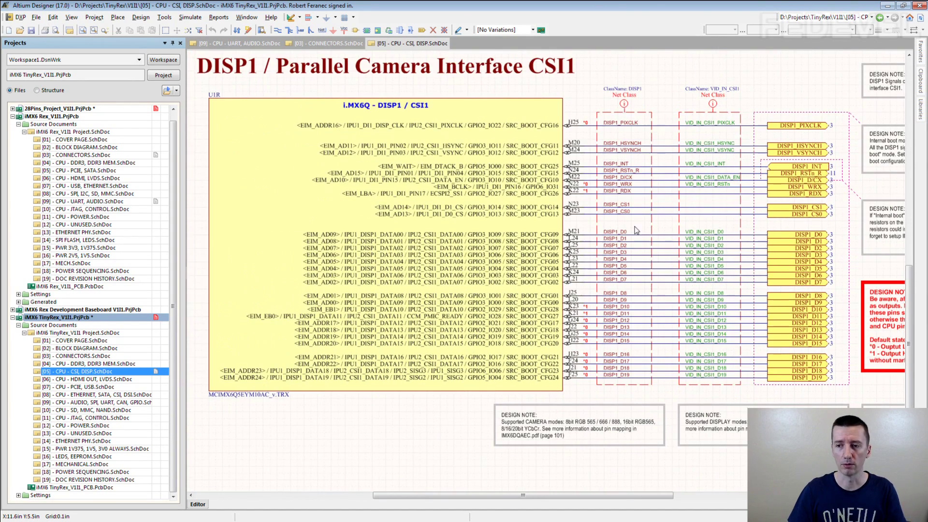